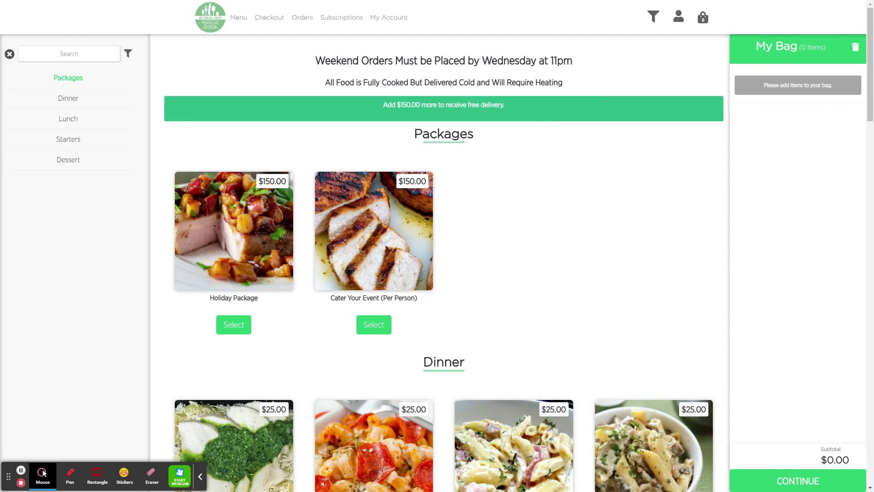
Highlight the "Wednesday at 11pm" deadline in the weekend order notice above the packages.
left_click(531, 168)
left_click_drag(481, 61, 581, 66)
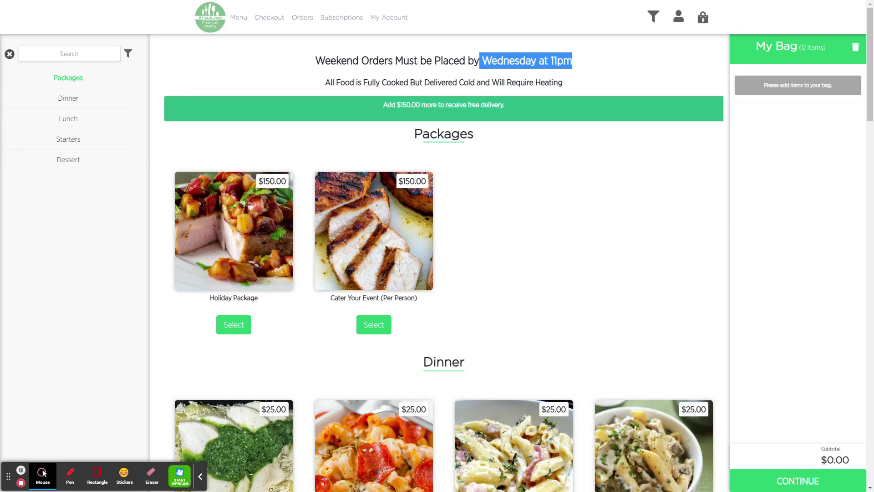
Add a half tray of the Penne Carbonara Entree from the Dinner section to the bag.
scroll(532, 116, "down", 6)
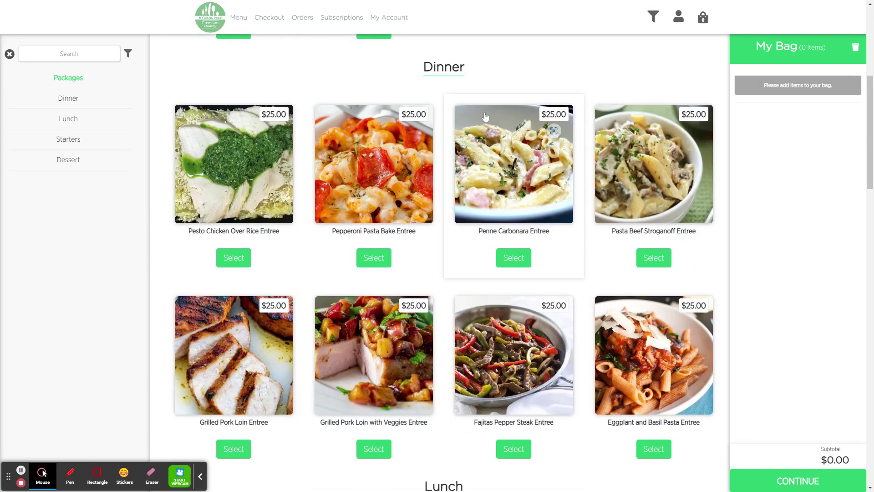
left_click(520, 261)
left_click(519, 277)
Add full trays of Buffalo Chicken Wraps and Chicken Salad Wraps from the Lunch section to the bag.
scroll(501, 268, "down", 8)
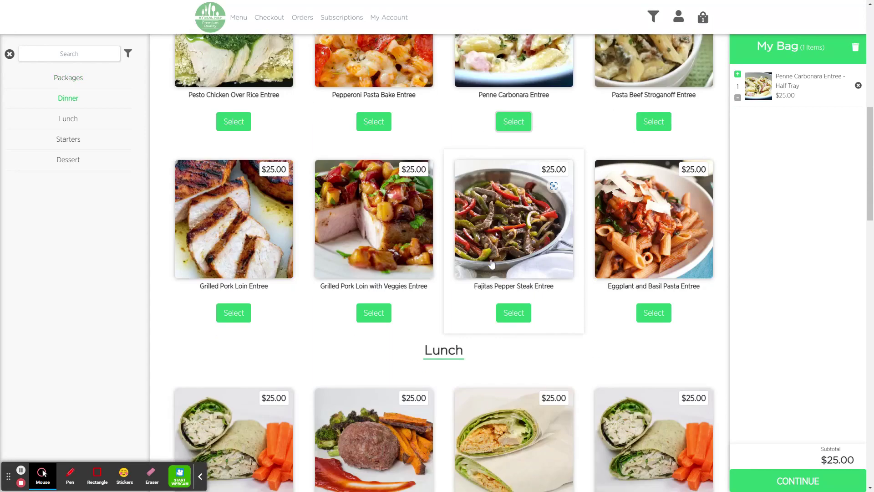
left_click(517, 309)
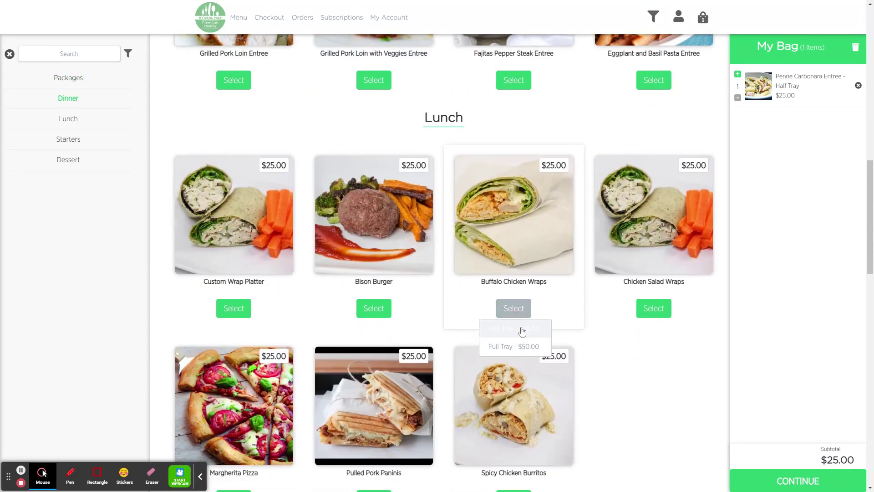
left_click(525, 348)
left_click(654, 308)
left_click(645, 348)
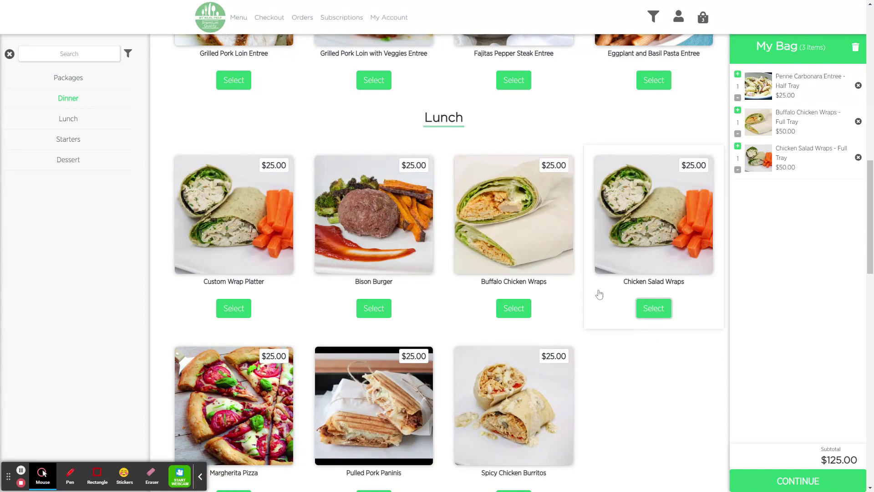
Return to the packages section and empty the bag.
scroll(594, 290, "up", 15)
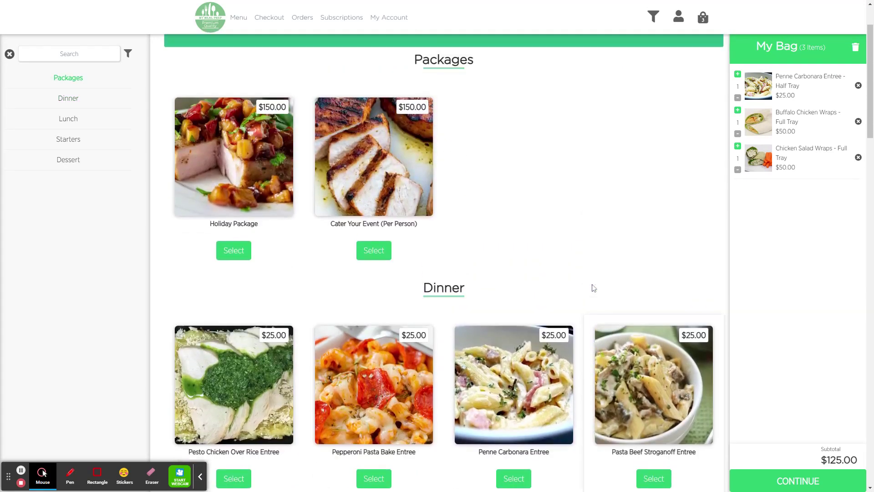
left_click(857, 49)
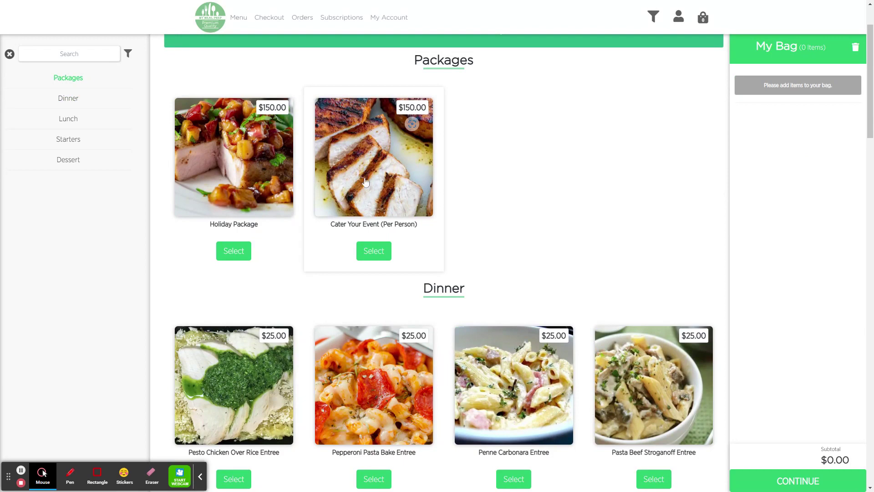
Open the Cater Your Event (Per Person) package and view its 15 People size before returning to 10 People.
left_click(391, 177)
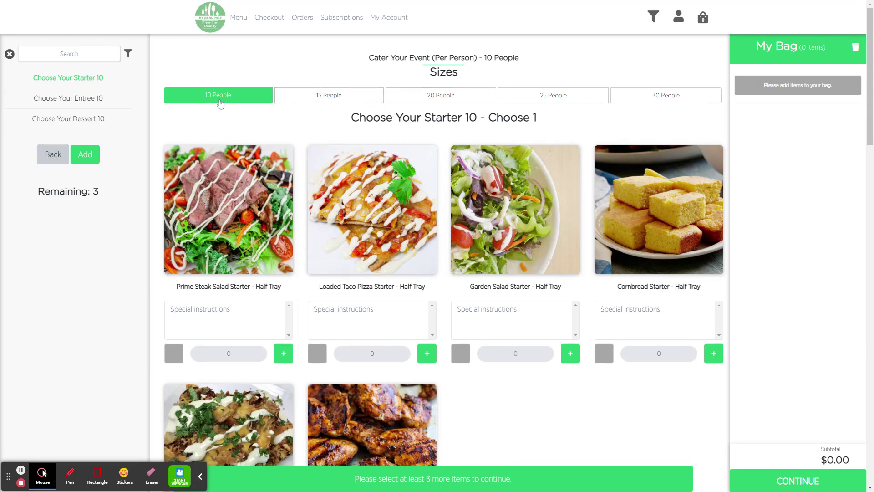
left_click(323, 97)
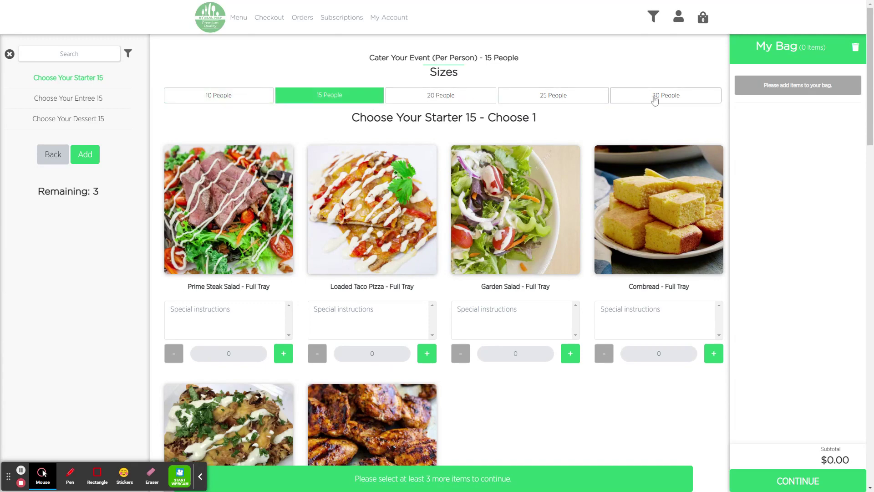
left_click(202, 95)
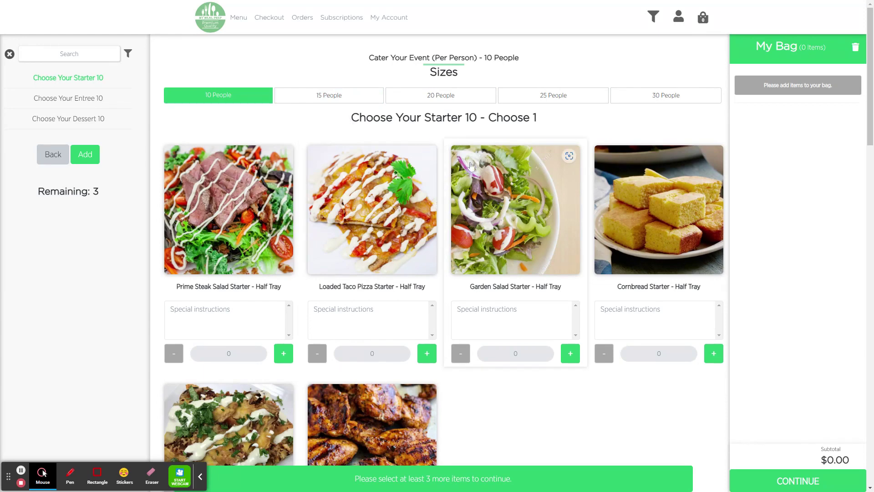
Highlight the starter selection heading of the 10 People package to read how many starters it allows.
left_click_drag(351, 118, 556, 119)
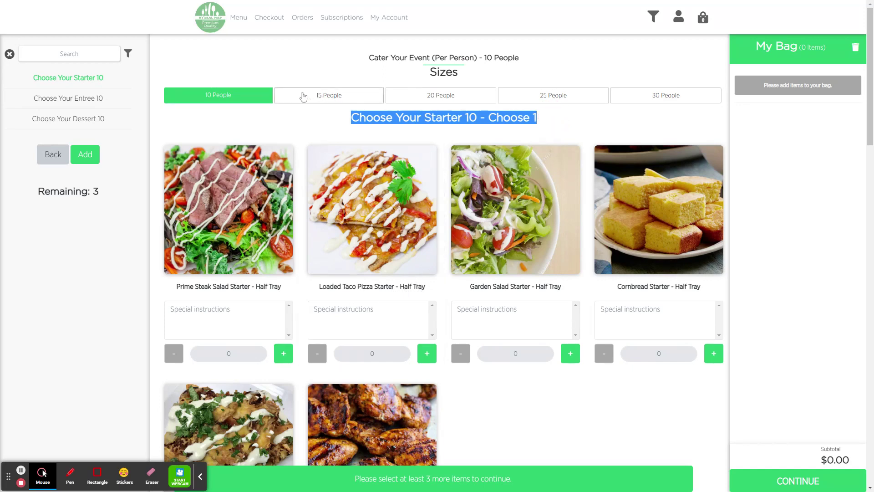
left_click(344, 130)
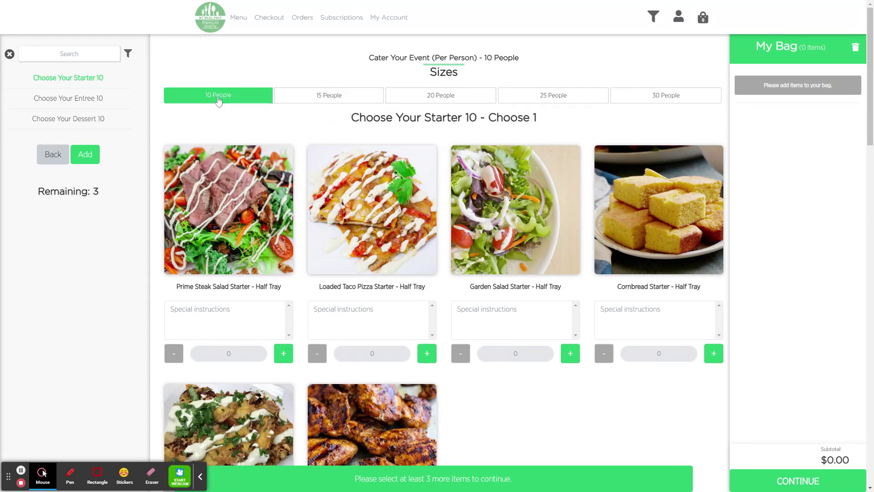
For the 10 People package, choose the half-tray Loaded Taco Pizza starter, Pepperoni Pasta Bake entree and Apple Oat Muffins dessert.
left_click(427, 353)
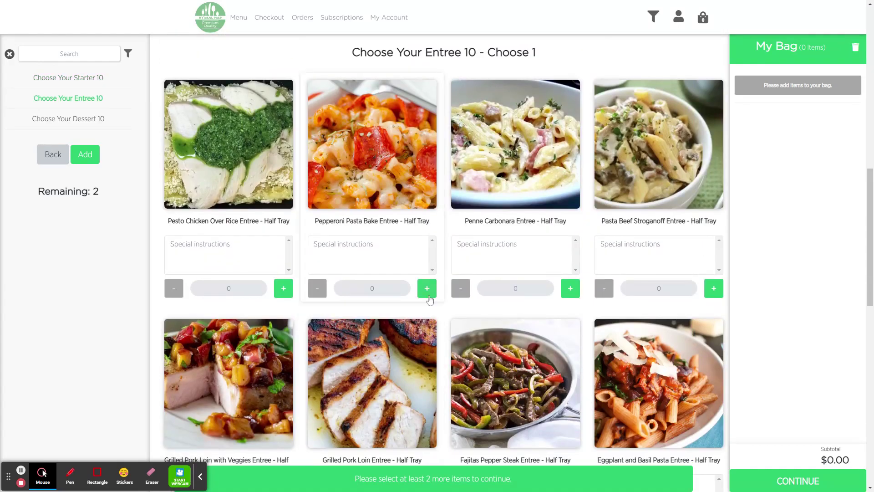
left_click(428, 289)
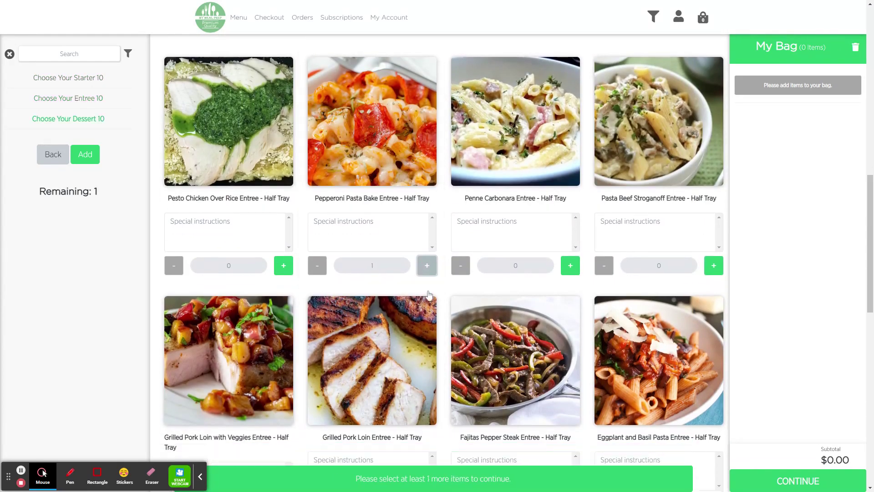
left_click(427, 288)
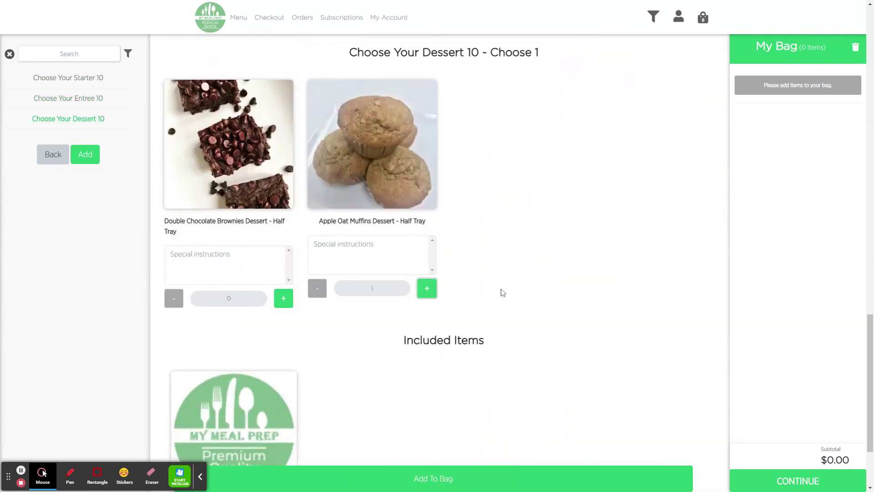
Examine the Included Items section of the 10 People package and highlight its heading.
scroll(502, 293, "down", 3)
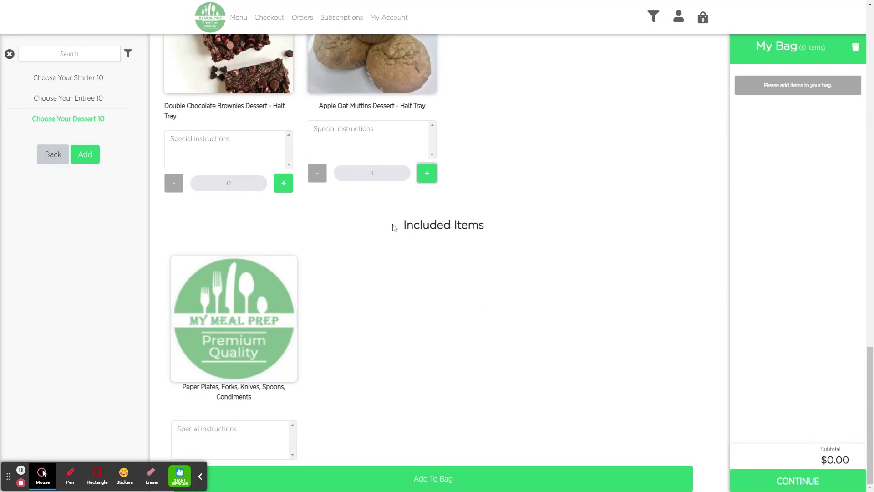
left_click_drag(393, 224, 486, 232)
left_click(442, 281)
Switch the catering package to the 25 People size and highlight its starter selection heading.
scroll(513, 264, "up", 10)
scroll(516, 266, "up", 10)
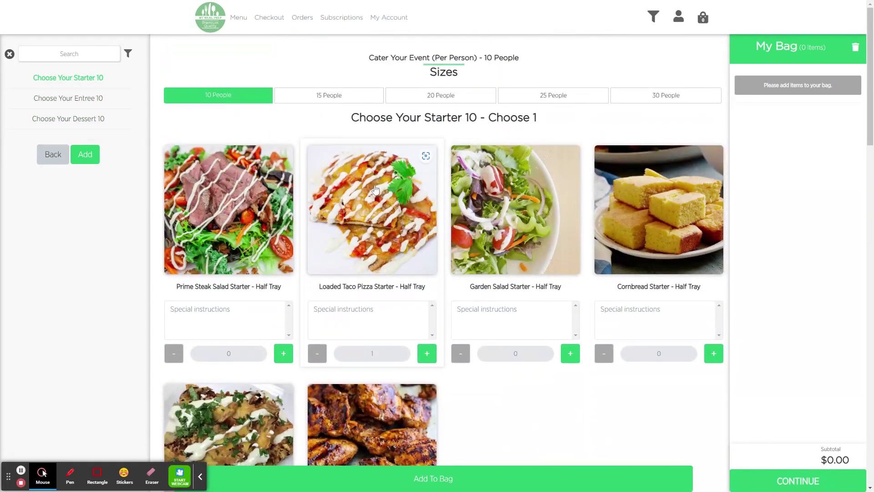
left_click(537, 97)
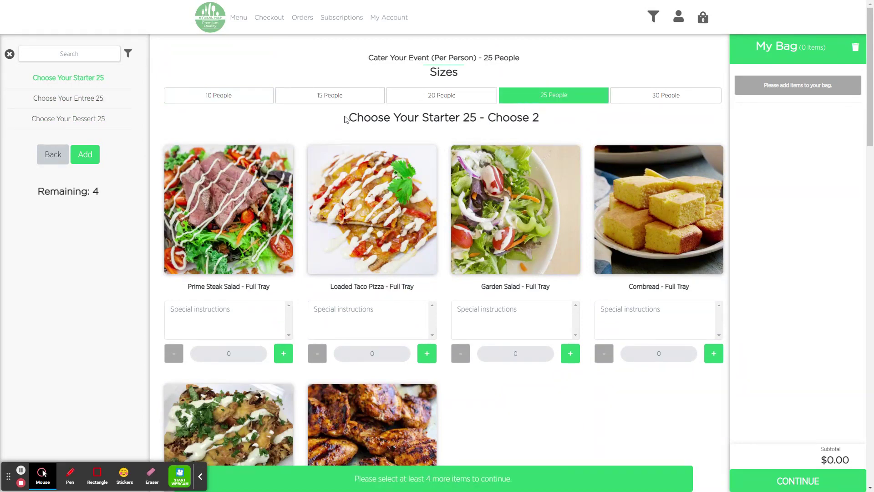
left_click_drag(348, 118, 538, 119)
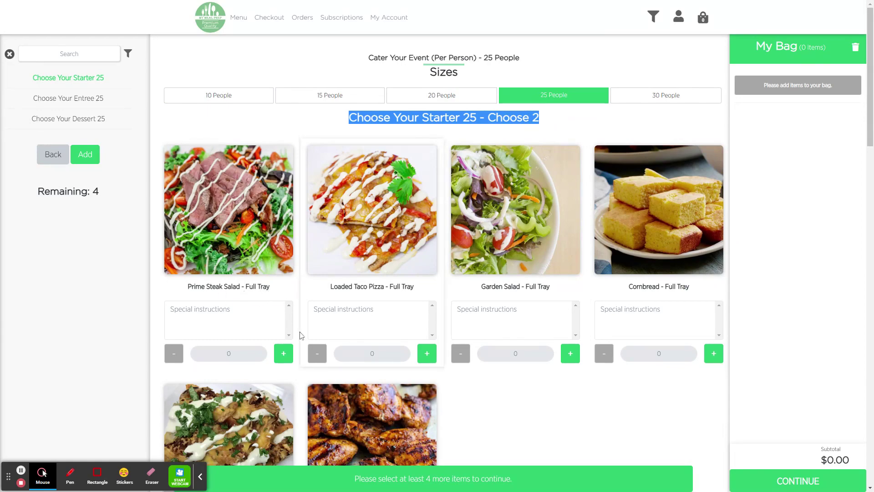
For the 25 People package, choose Prime Steak Salad and Loaded Taco Pizza starters, a Pepperoni Pasta Bake entree and an Apple Oat Muffins dessert.
left_click(283, 353)
left_click(427, 354)
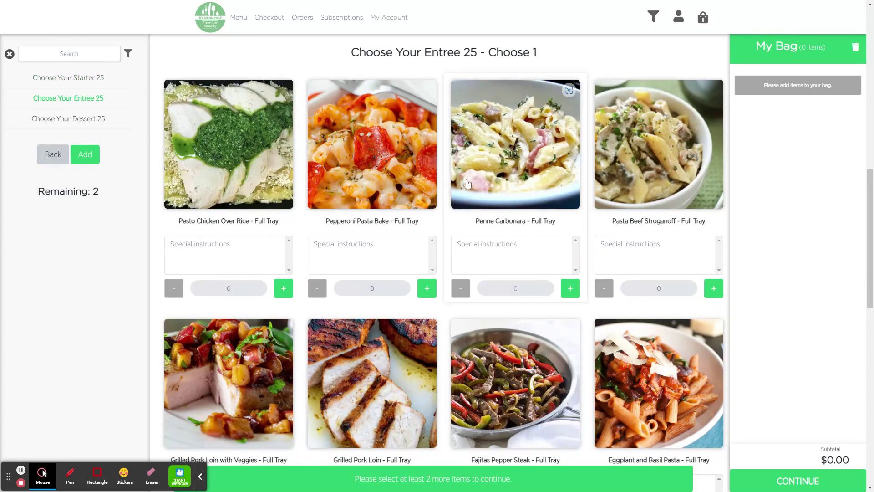
left_click(427, 288)
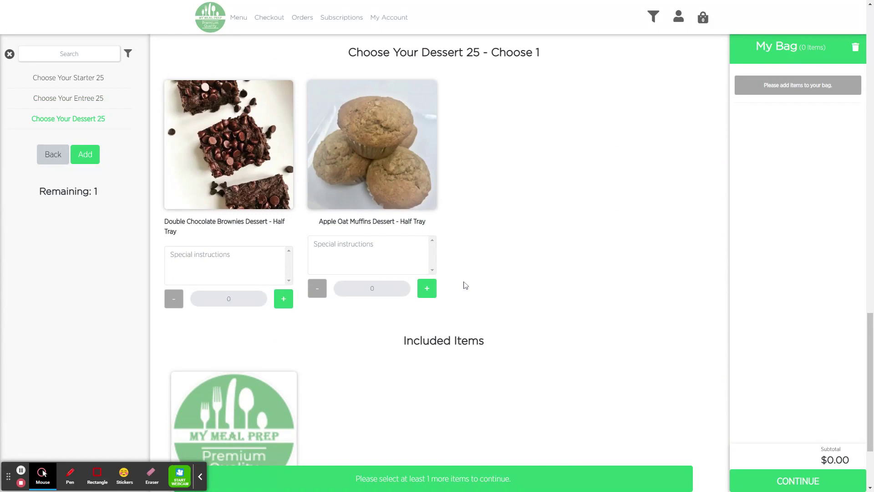
left_click(427, 288)
Switch the catering package to the 30 People size and highlight its starter selection heading.
scroll(537, 268, "up", 20)
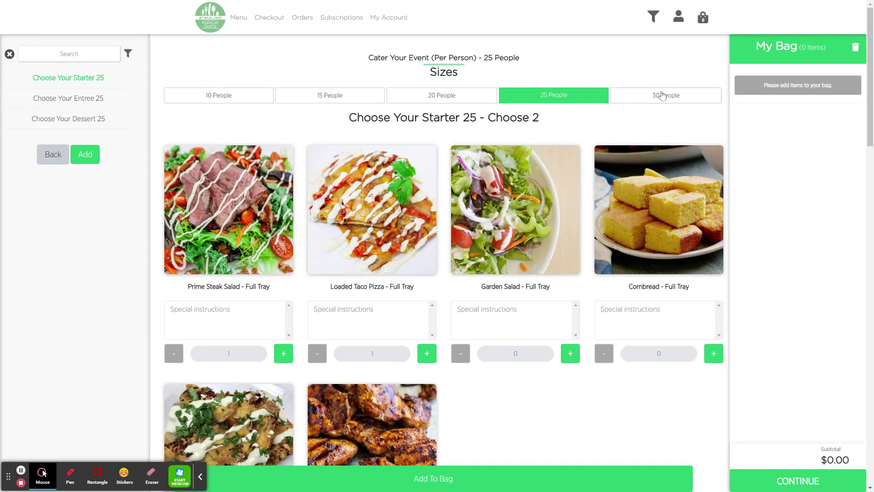
left_click(647, 101)
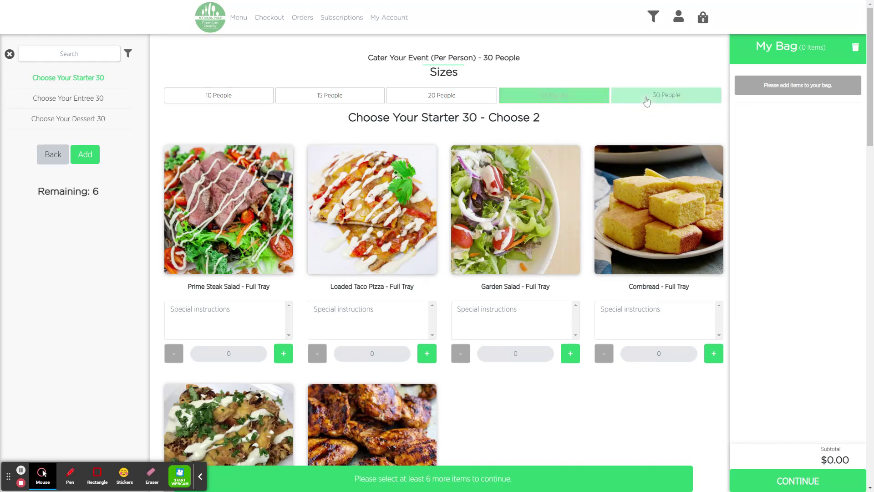
left_click_drag(541, 119, 355, 113)
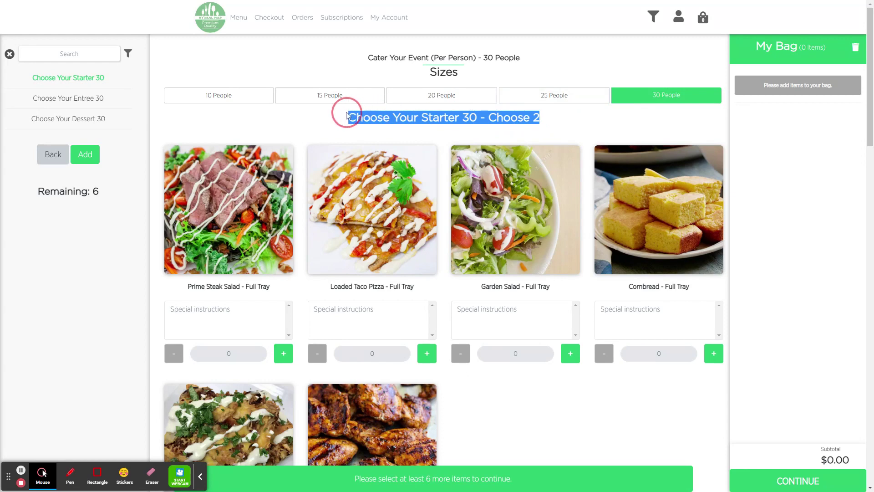
left_click(262, 125)
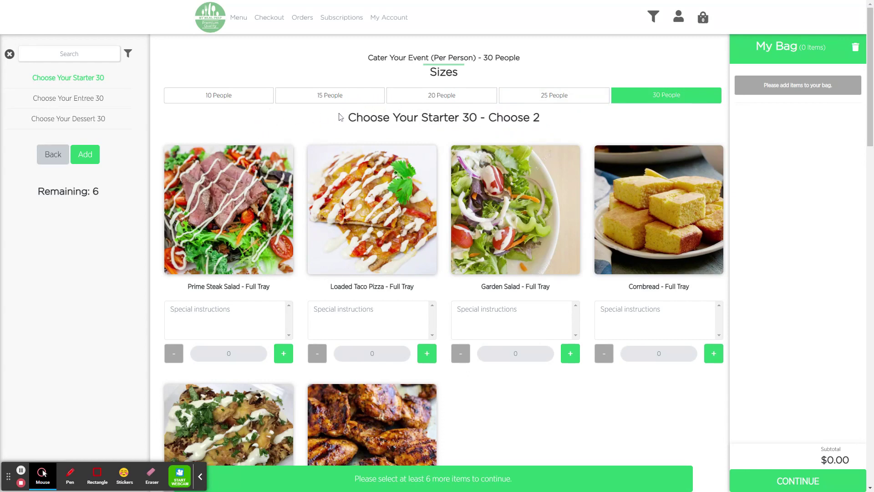
For the 30 People package, choose Prime Steak Salad and Loaded Taco Pizza starters plus Pesto Chicken Over Rice and Pepperoni Pasta Bake entrees.
left_click(283, 353)
left_click(427, 353)
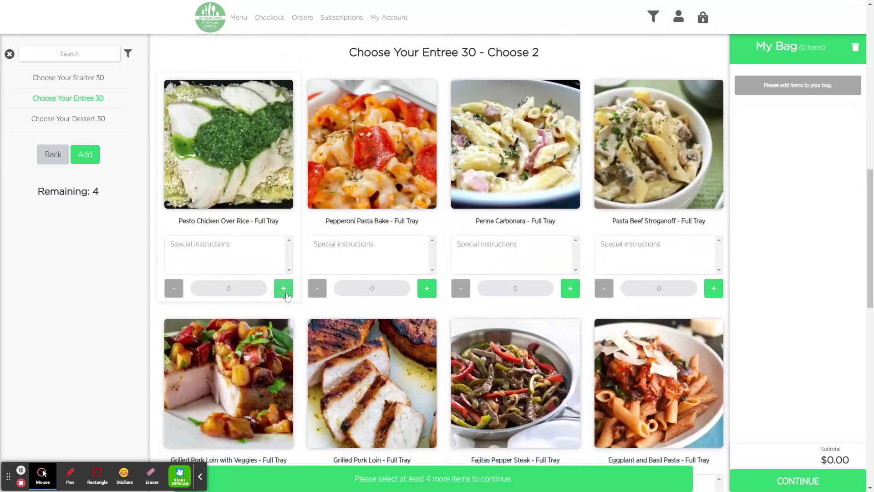
left_click(285, 290)
left_click(427, 288)
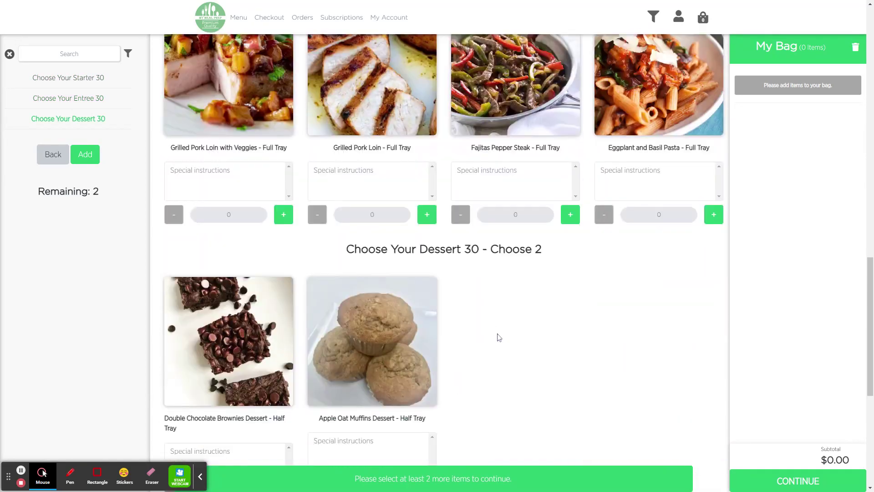
Choose the Double Chocolate Brownies and Apple Oat Muffins desserts, and add the 30 People package to the bag.
left_click(283, 299)
left_click(427, 288)
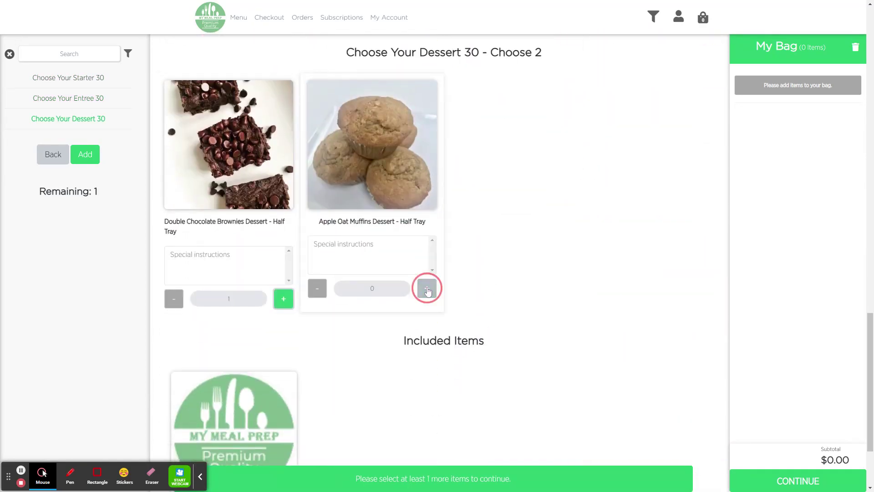
left_click(458, 473)
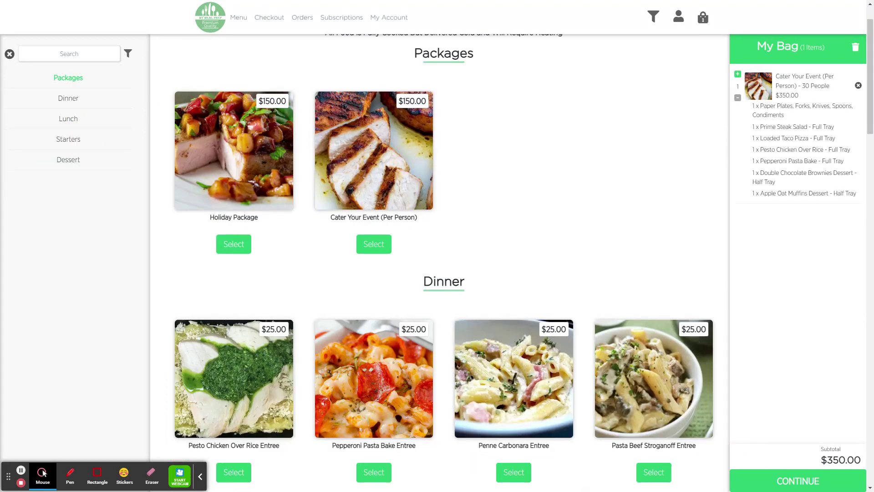
Review the bag by highlighting the subtotal and the list of items in the catering package.
left_click_drag(818, 460, 863, 461)
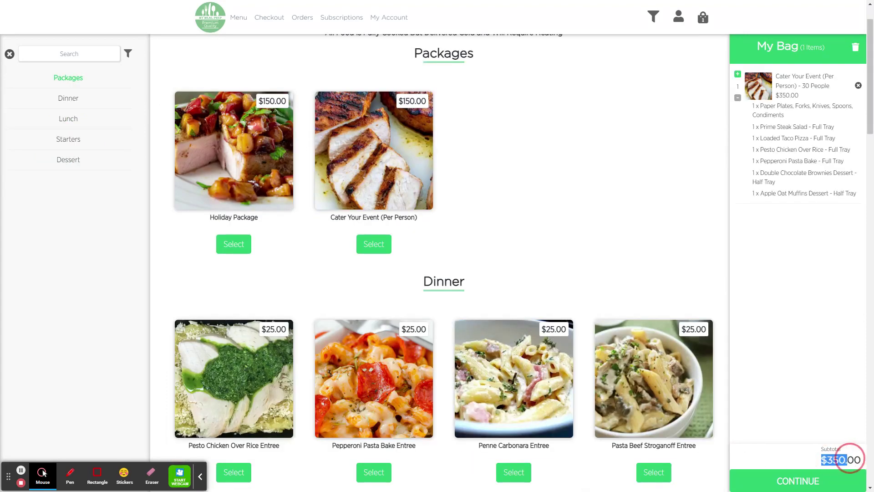
left_click(800, 462)
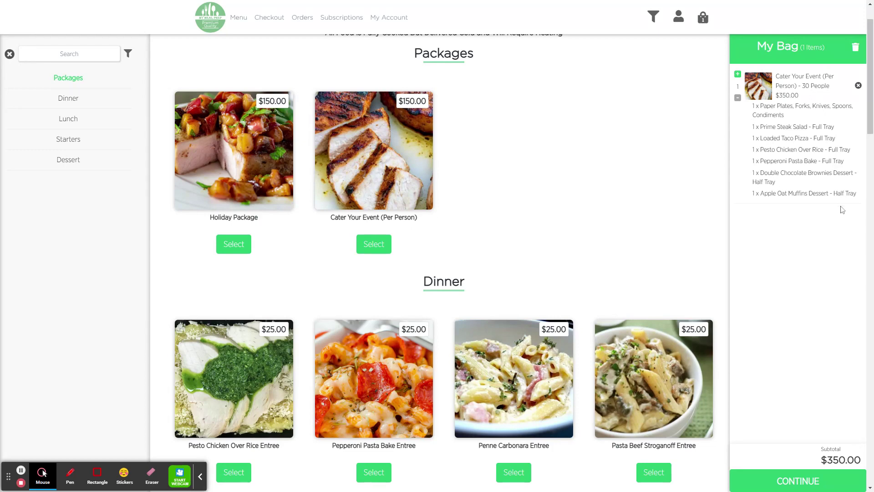
left_click_drag(862, 199, 744, 98)
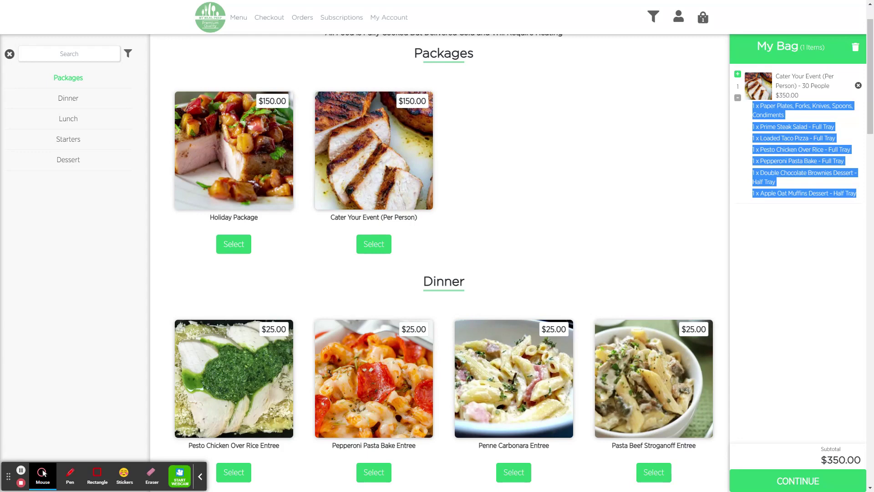
left_click(765, 228)
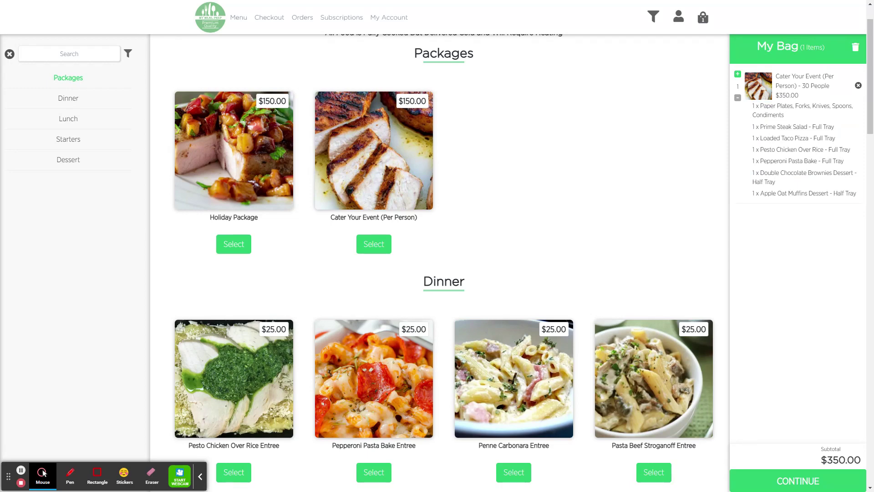
Empty the bag and open the Holiday Package.
left_click(855, 47)
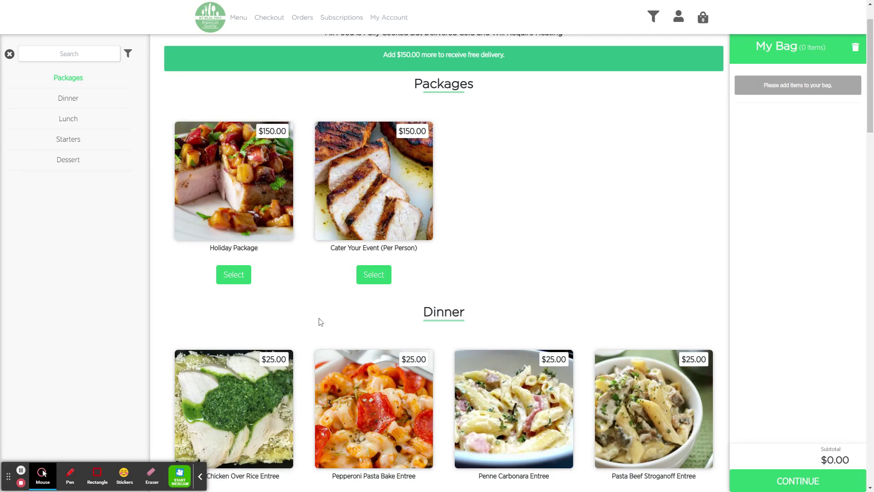
left_click(225, 202)
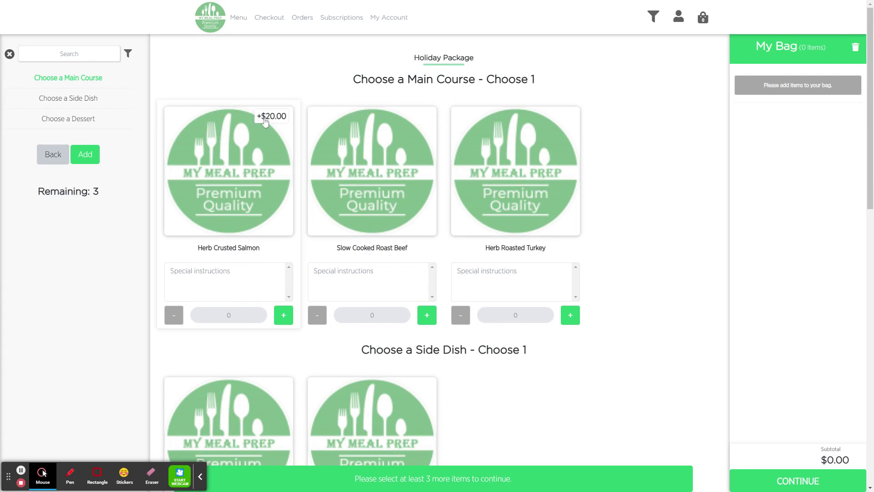
Choose Herb Crusted Salmon, Baked Ziti and Apple Pie for the Holiday Package, and add it to the bag.
left_click(283, 315)
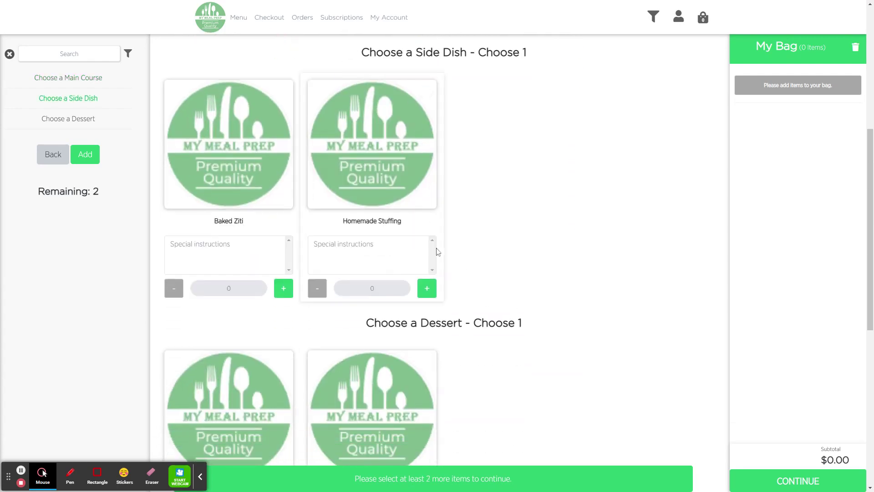
left_click(283, 288)
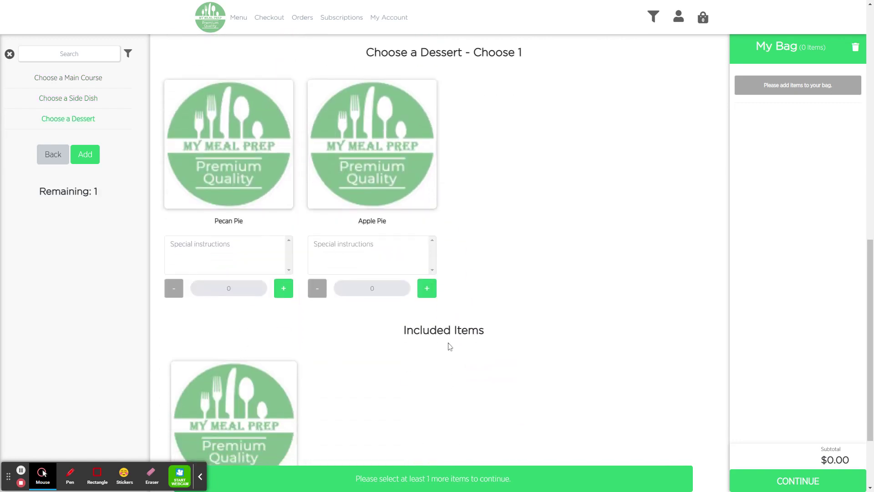
left_click(427, 287)
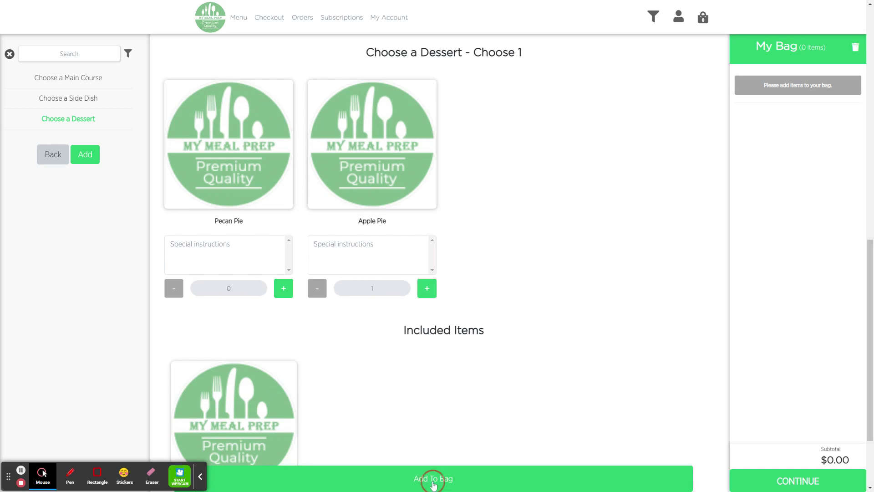
left_click(430, 478)
Highlight the bag's subtotal and continue to checkout with the Holiday Package.
left_click_drag(819, 461, 861, 461)
left_click(801, 465)
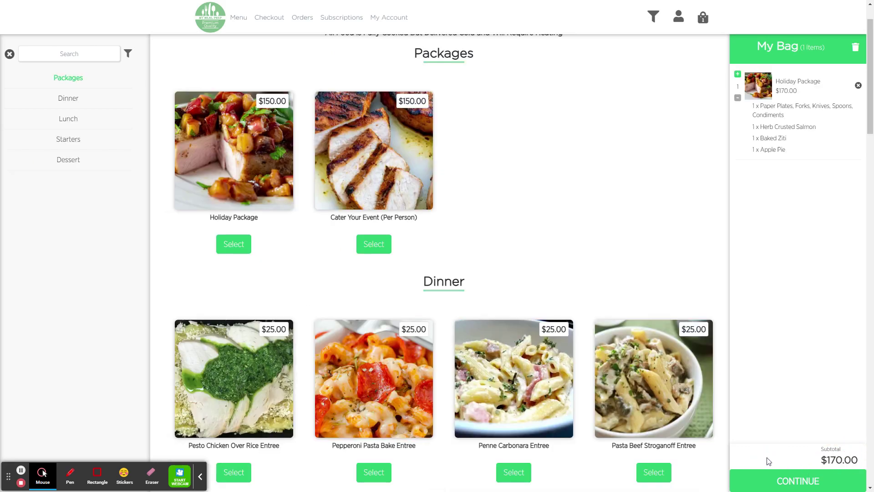
left_click(795, 476)
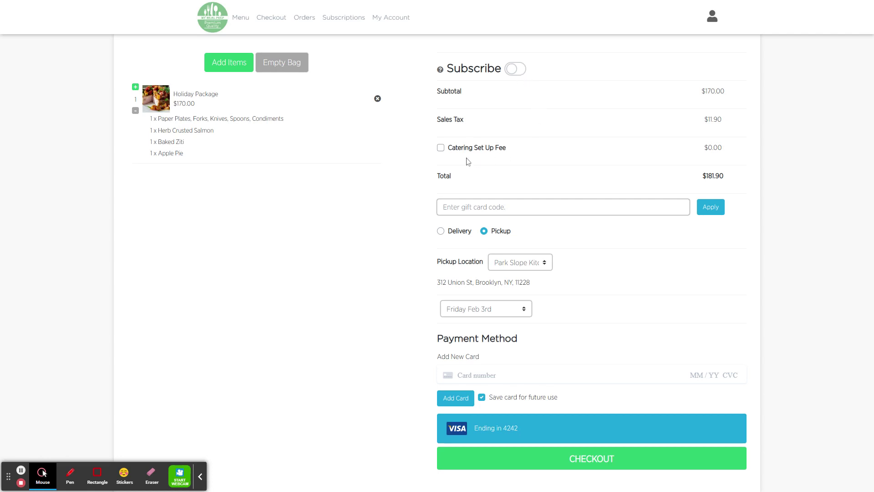
Add the Catering Set Up Fee to the order and switch the order from pickup to delivery.
left_click_drag(447, 150, 509, 148)
left_click(510, 150)
left_click(441, 147)
left_click(461, 233)
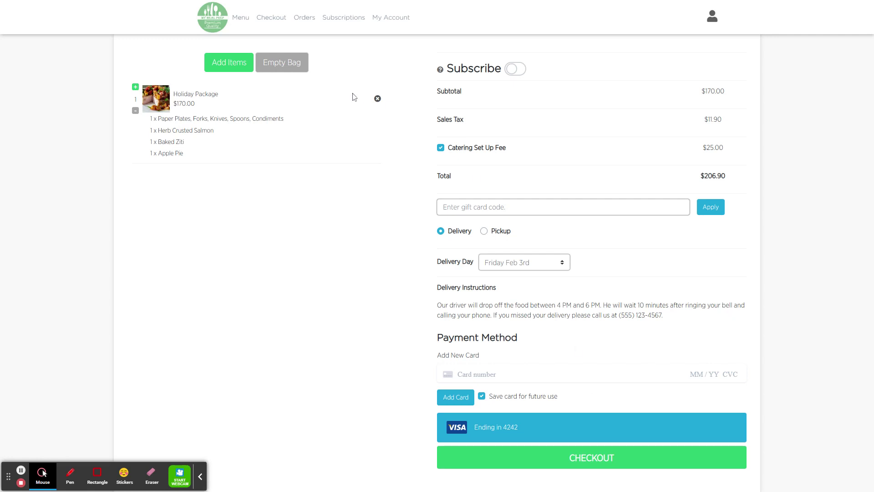
Return to the menu to add more items and open the Cater Your Event (Per Person) package.
left_click(229, 62)
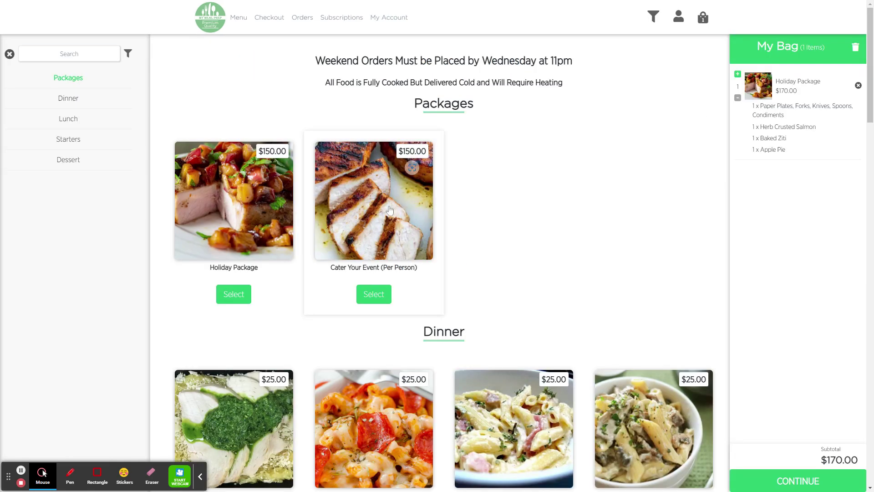
left_click(365, 213)
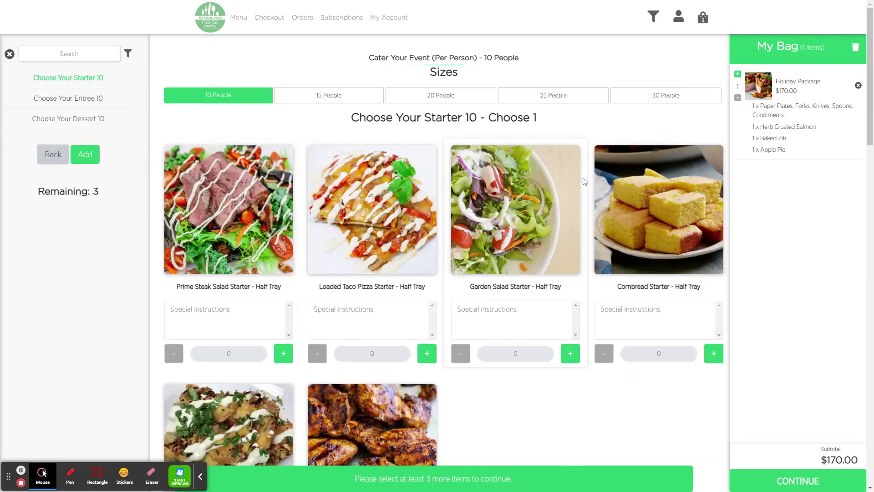